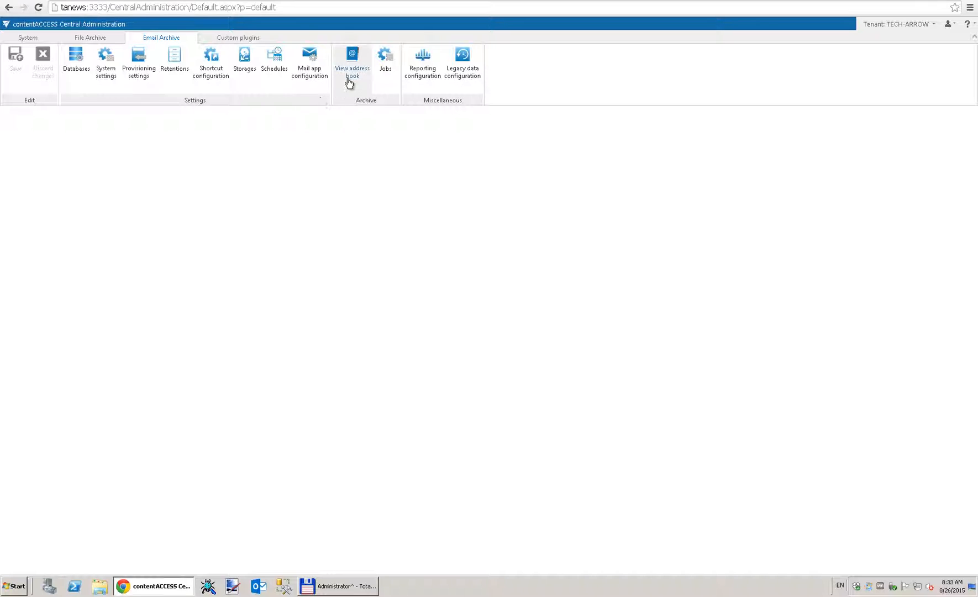
Start a mailbox move for the first Exchange mailbox listed in the Email Archive address book
left_click(350, 81)
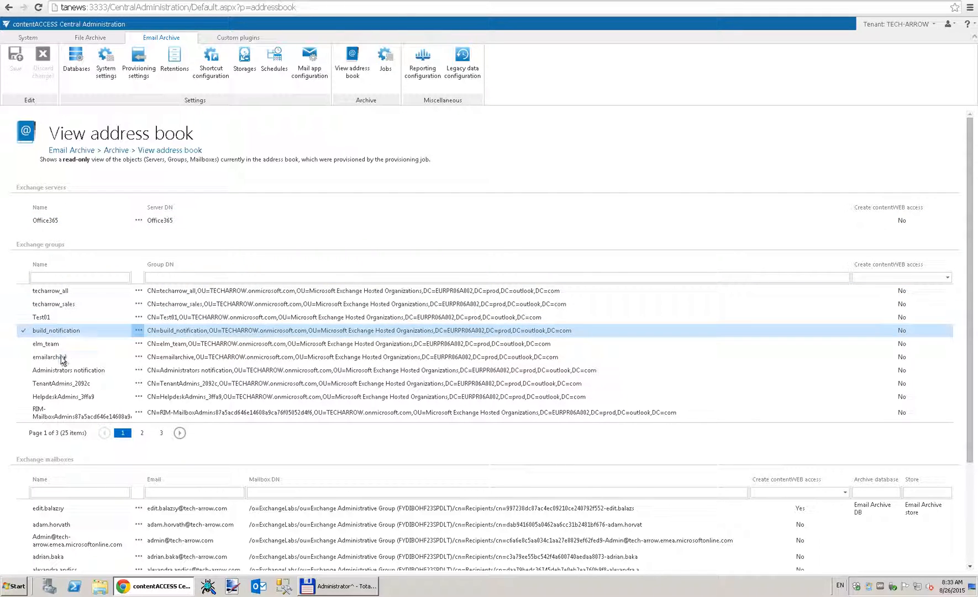
scroll(57, 420, "down", 1)
scroll(57, 443, "down", 2)
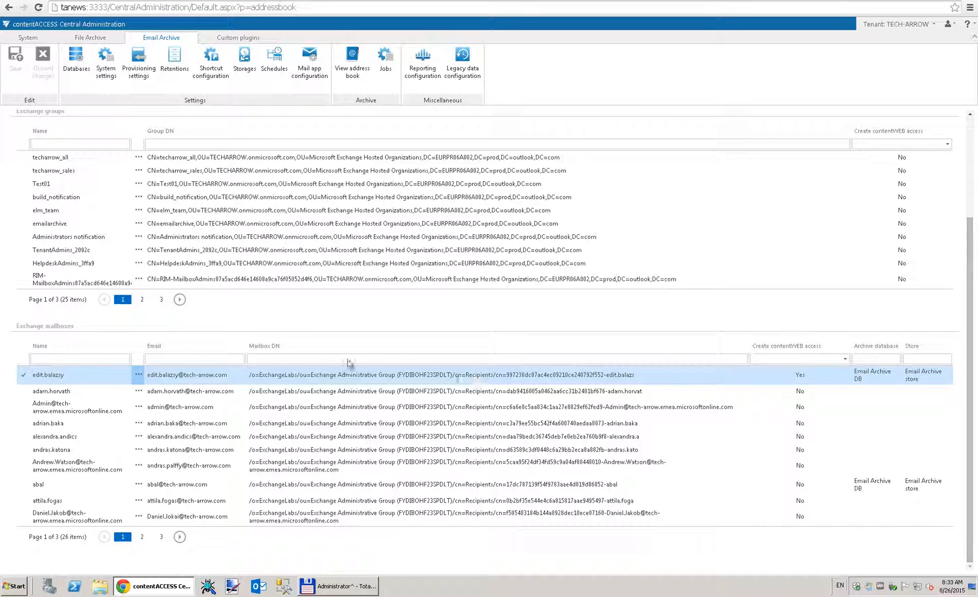
left_click(139, 375)
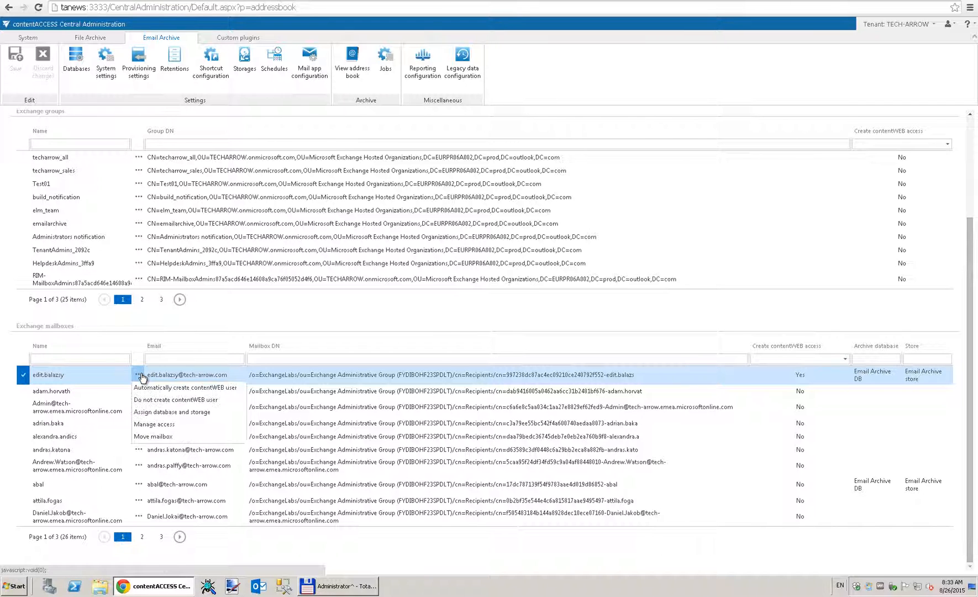
left_click(154, 440)
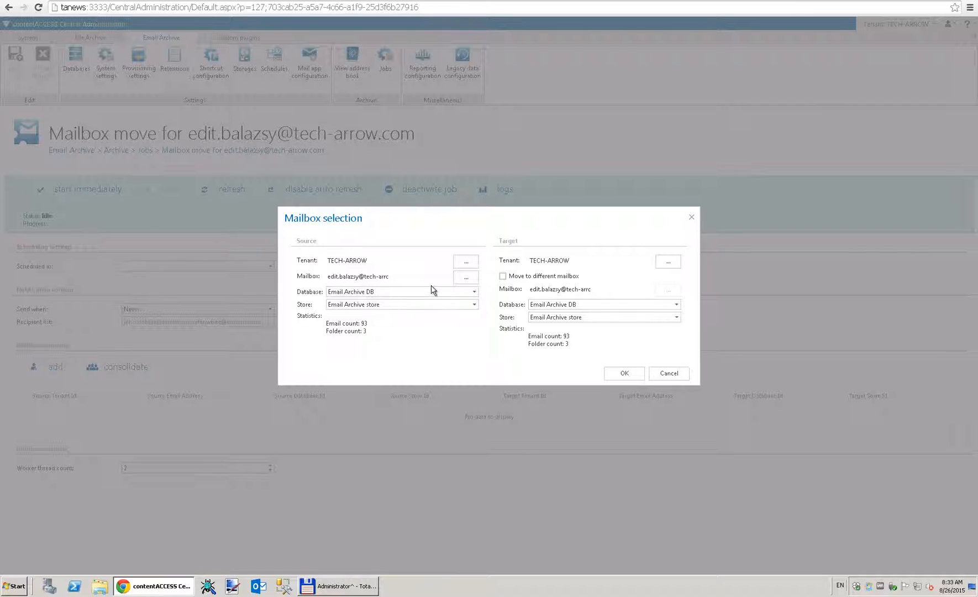
Set the move's target database to EX-employees' DB and its target store to Ex-employees' storage, and accept the mailbox selection
left_click(468, 281)
left_click(678, 305)
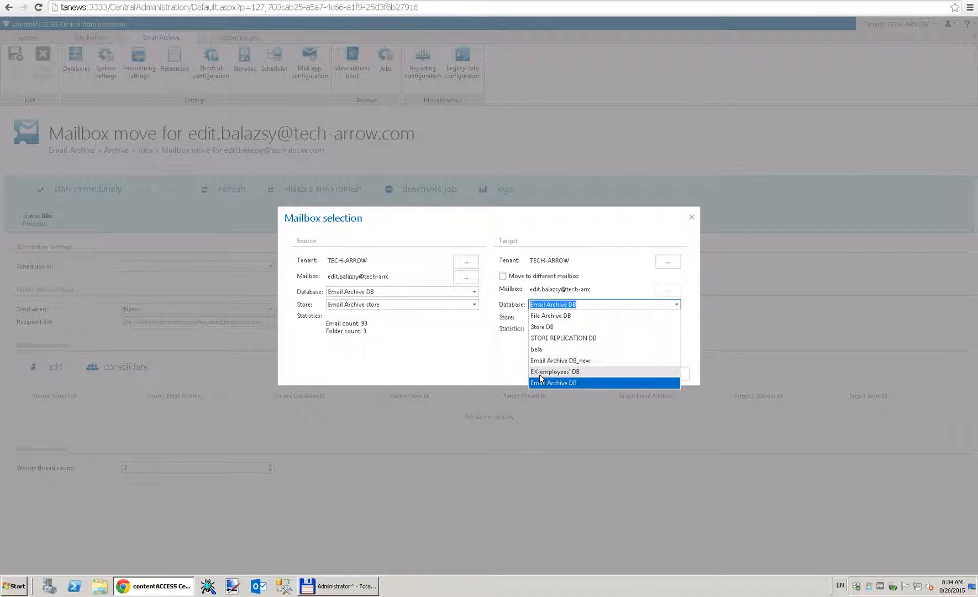
left_click(578, 372)
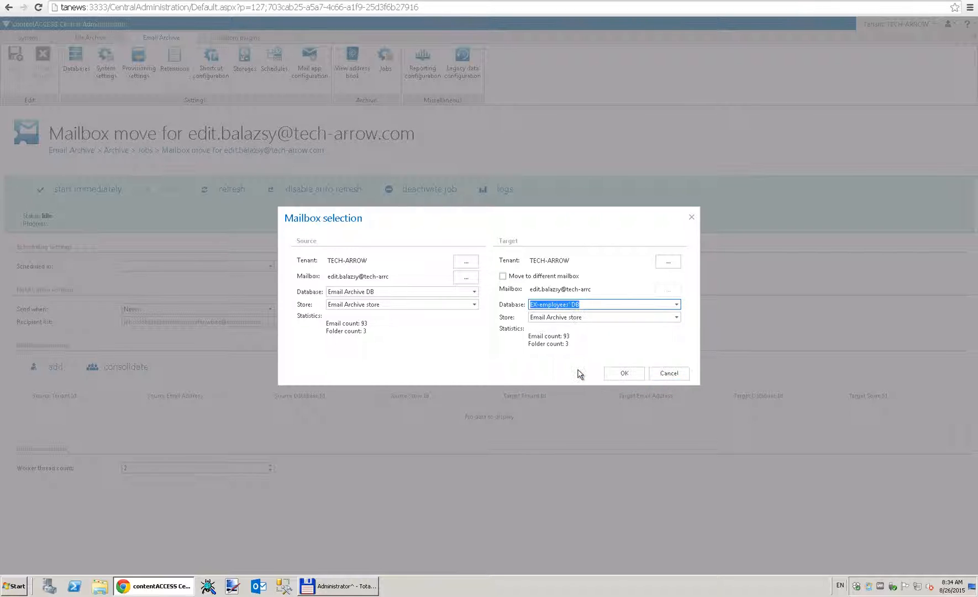
left_click(678, 318)
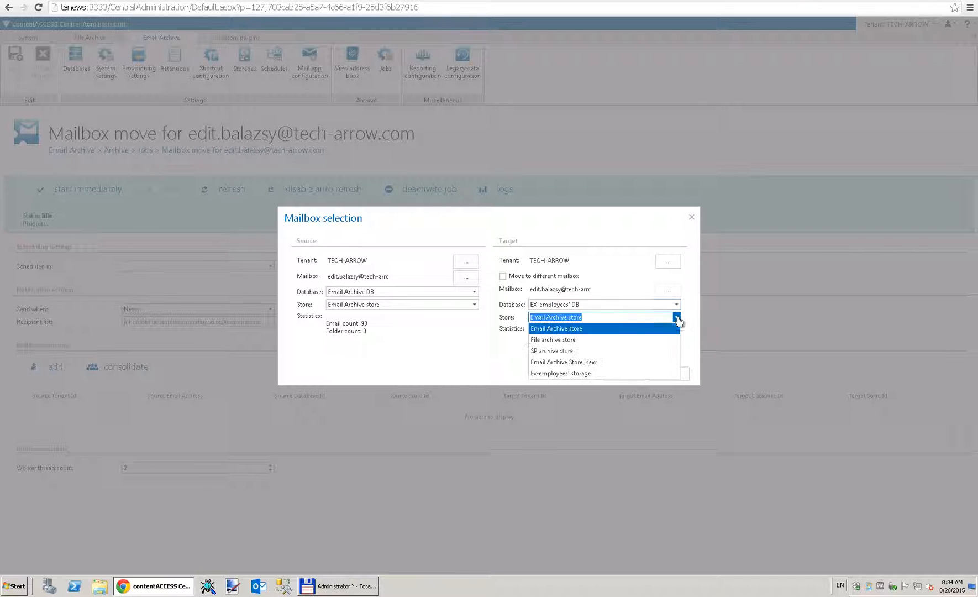
left_click(575, 374)
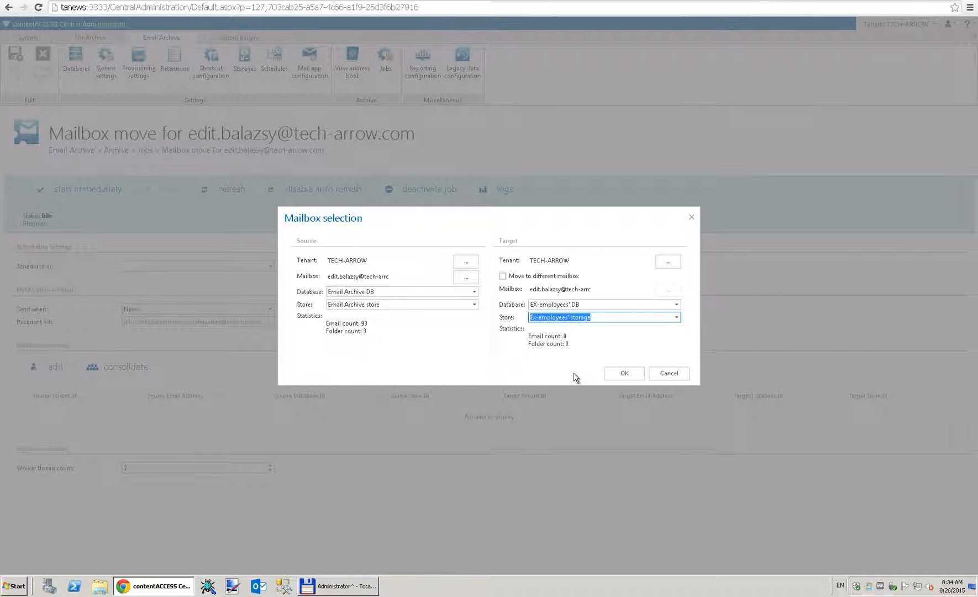
left_click(615, 375)
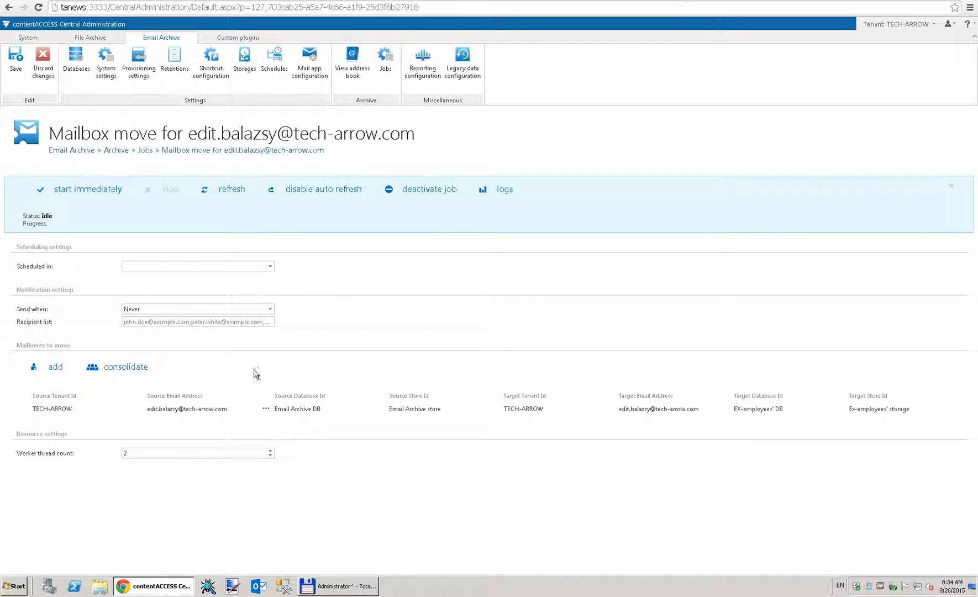
Schedule the move job as Never run and send notifications when errors occur to the recipient's e-mail address
left_click(192, 414)
left_click(270, 265)
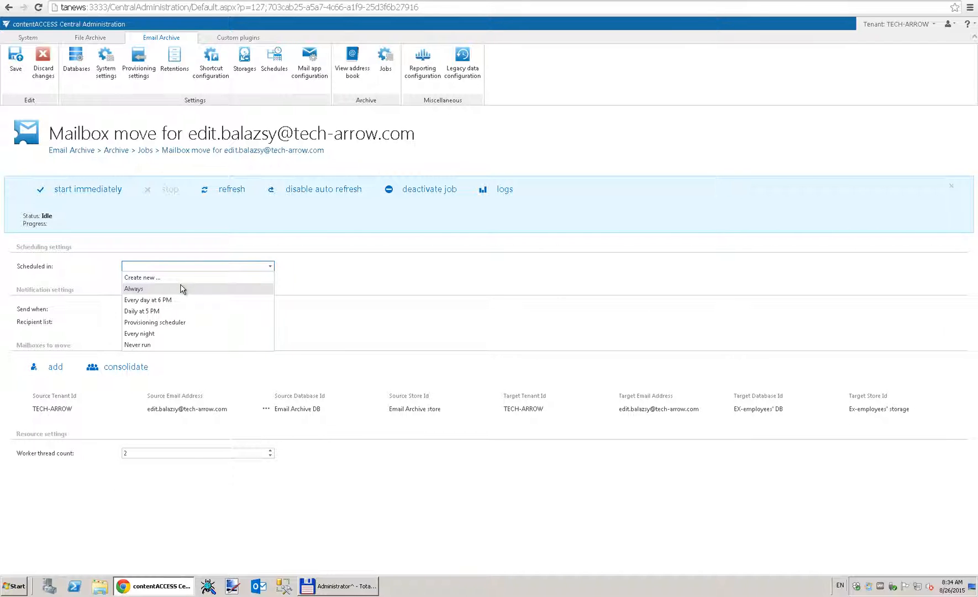
left_click(155, 344)
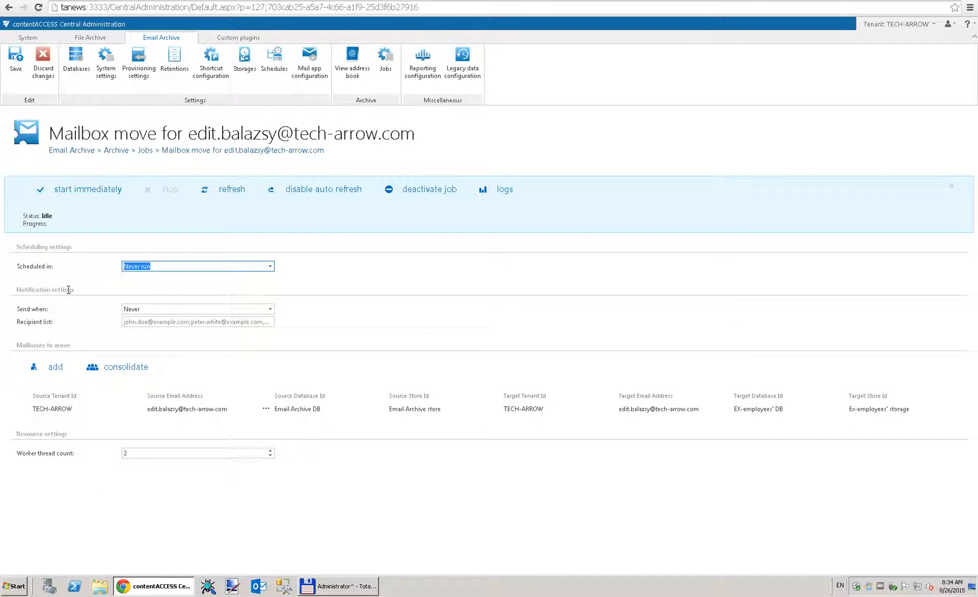
left_click(270, 309)
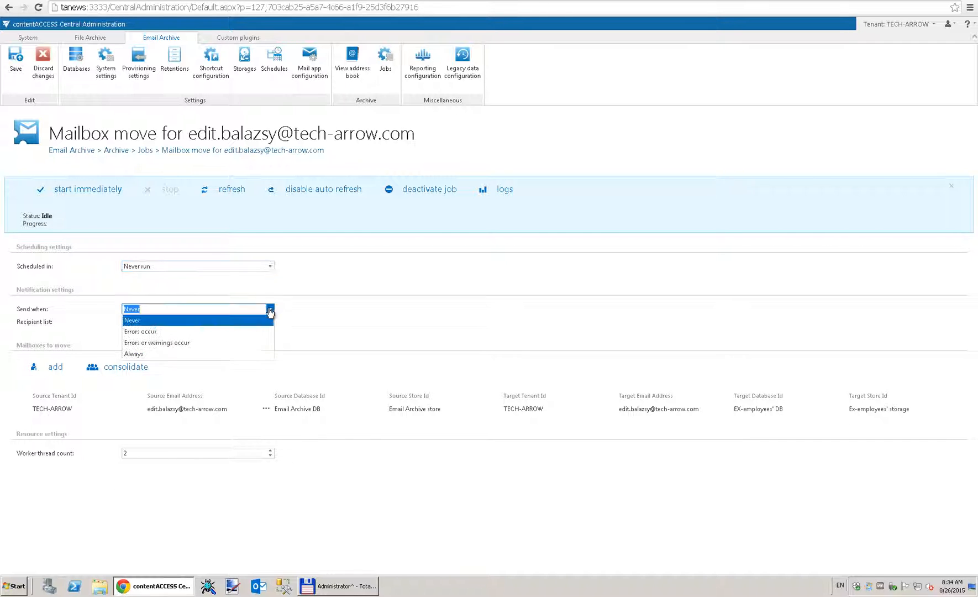
left_click(174, 334)
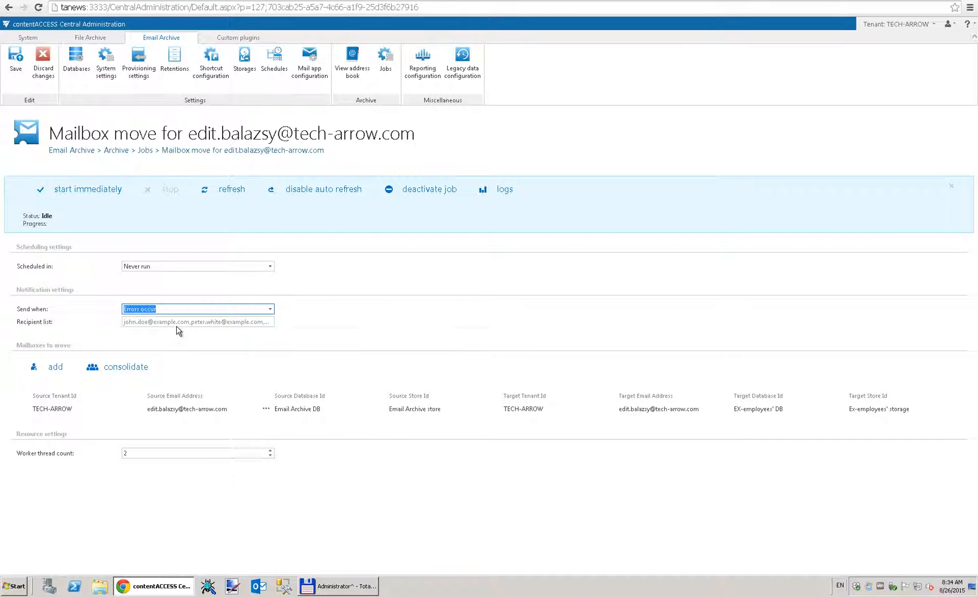
left_click(180, 324)
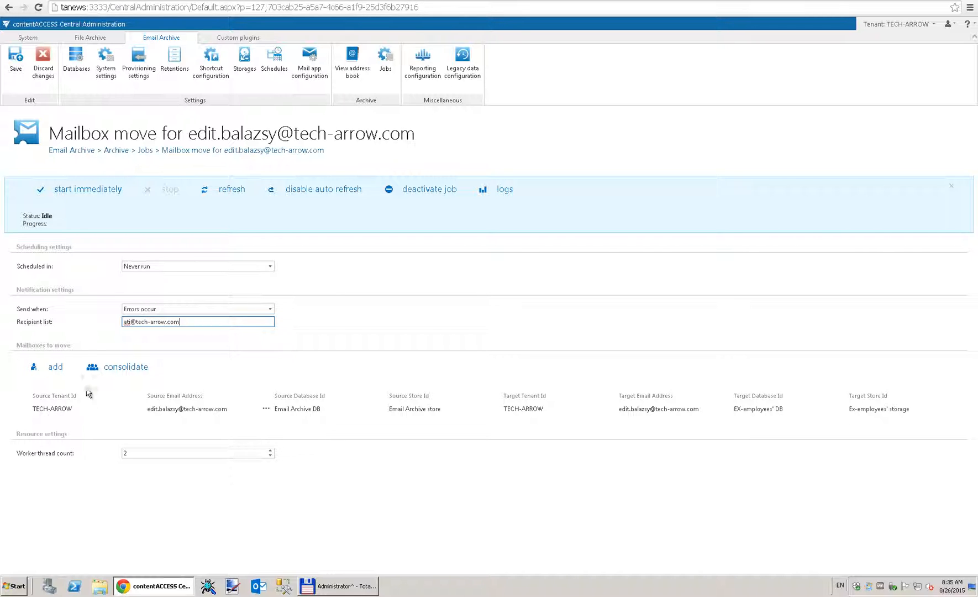
Save the mailbox move job and start it immediately
left_click(16, 60)
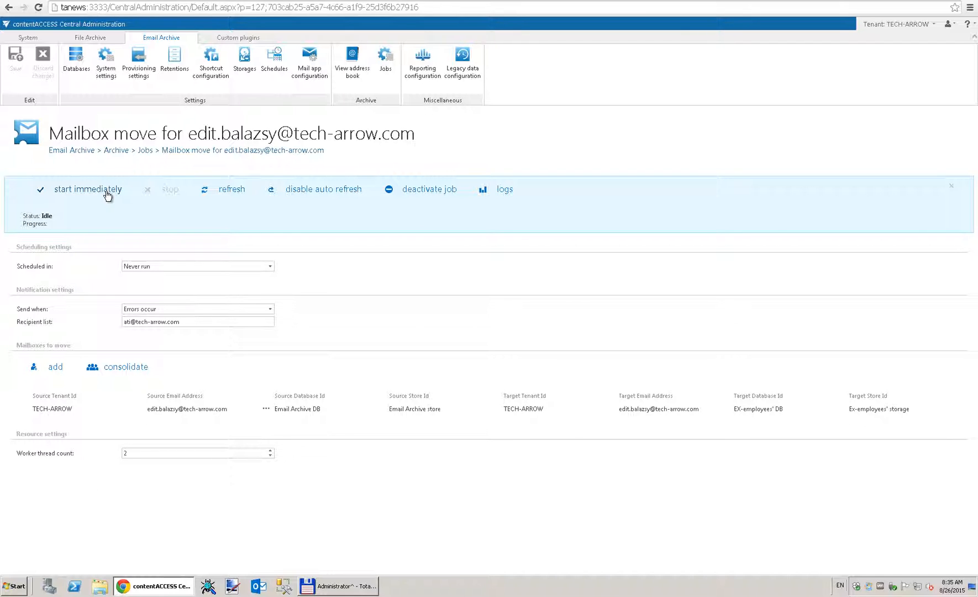
left_click(108, 195)
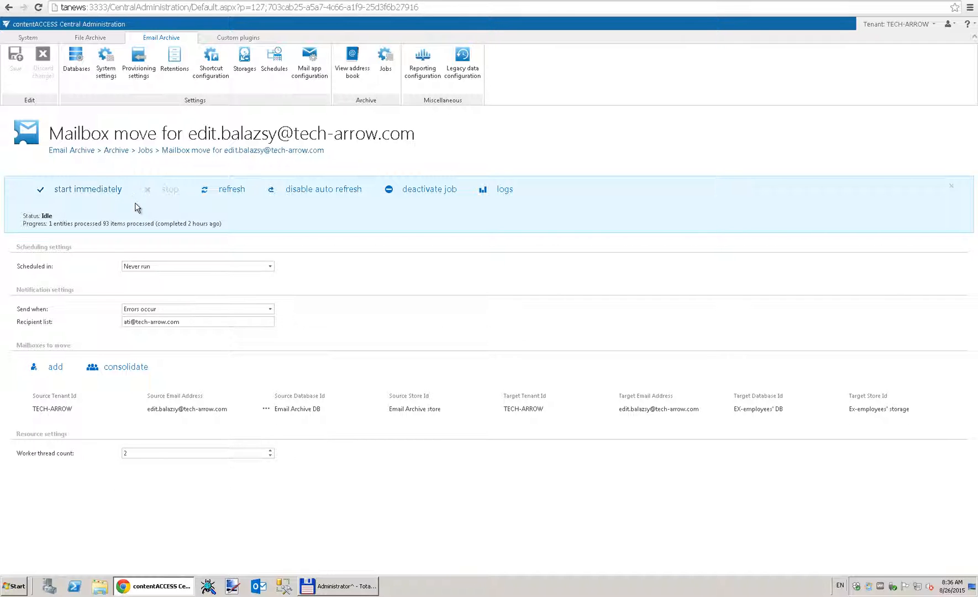
Check the moved mailbox's archive database and store in the Email Archive address book
left_click(350, 73)
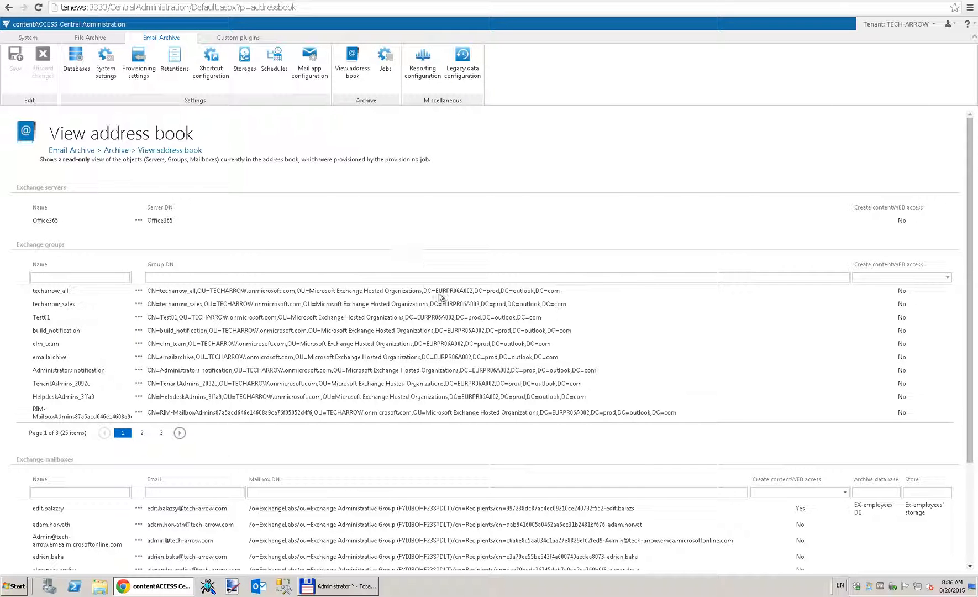
left_click(53, 512)
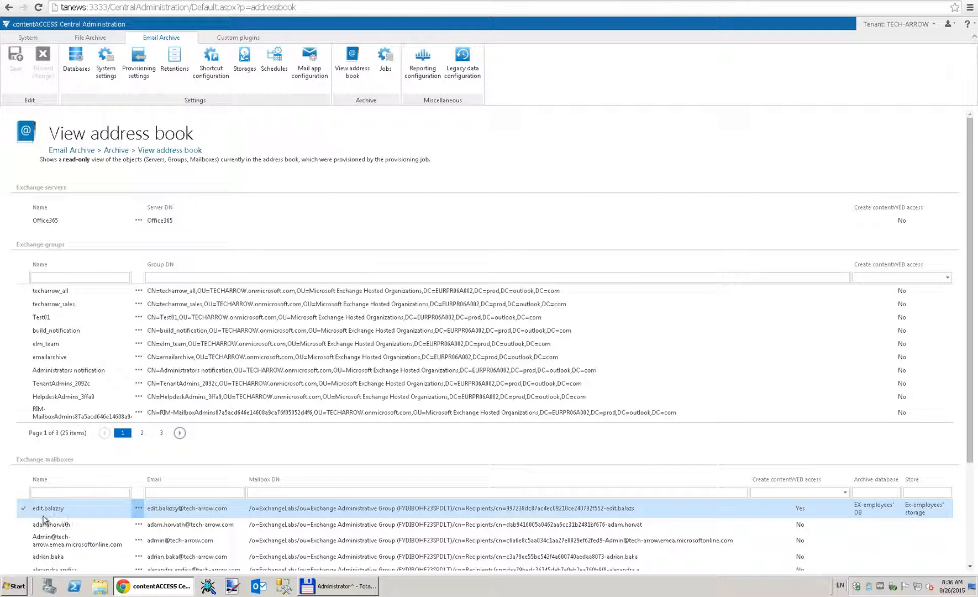
left_click(144, 524)
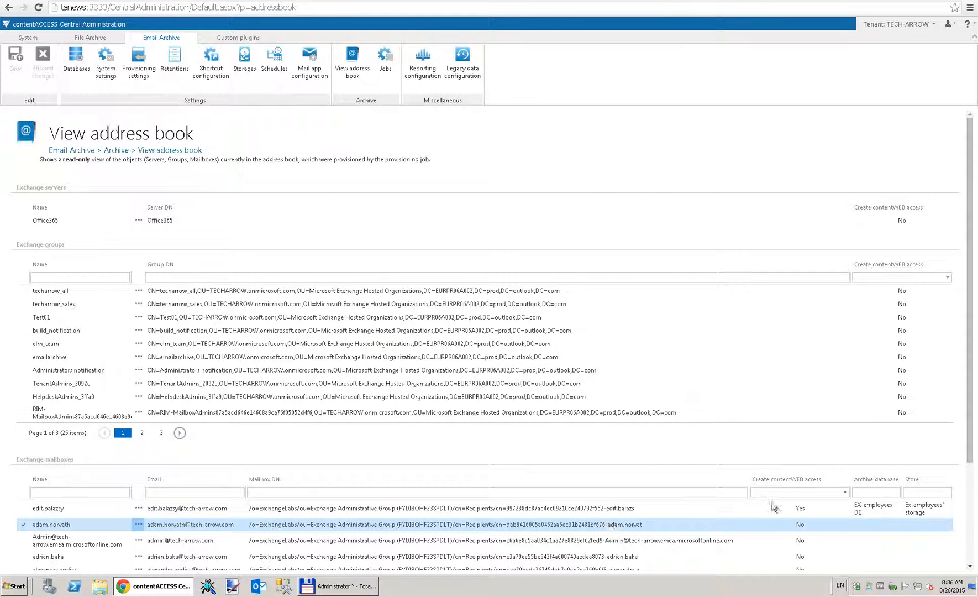
left_click(756, 513)
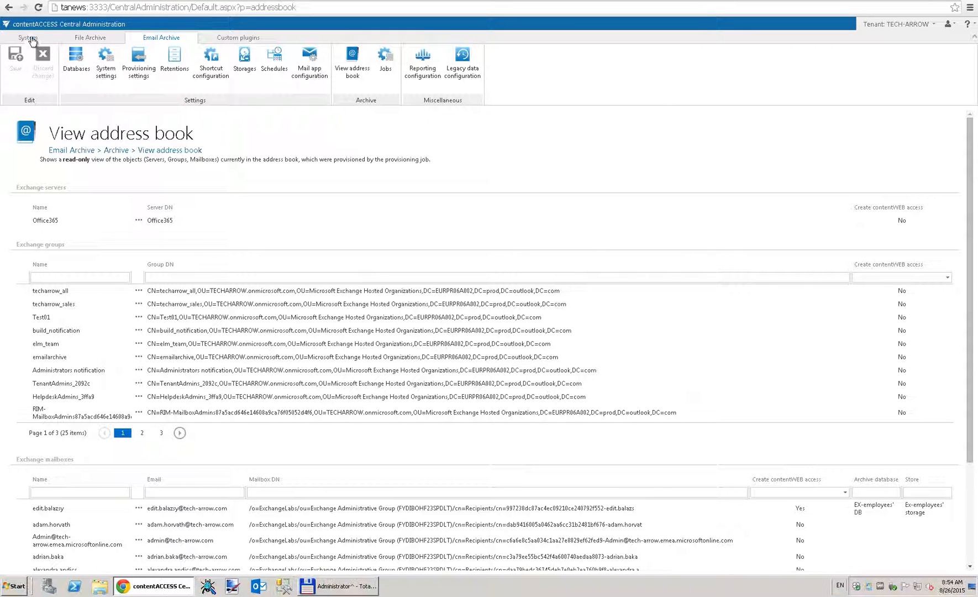
Open contentWEB from the System client applications and log in as the current Windows user
left_click(29, 38)
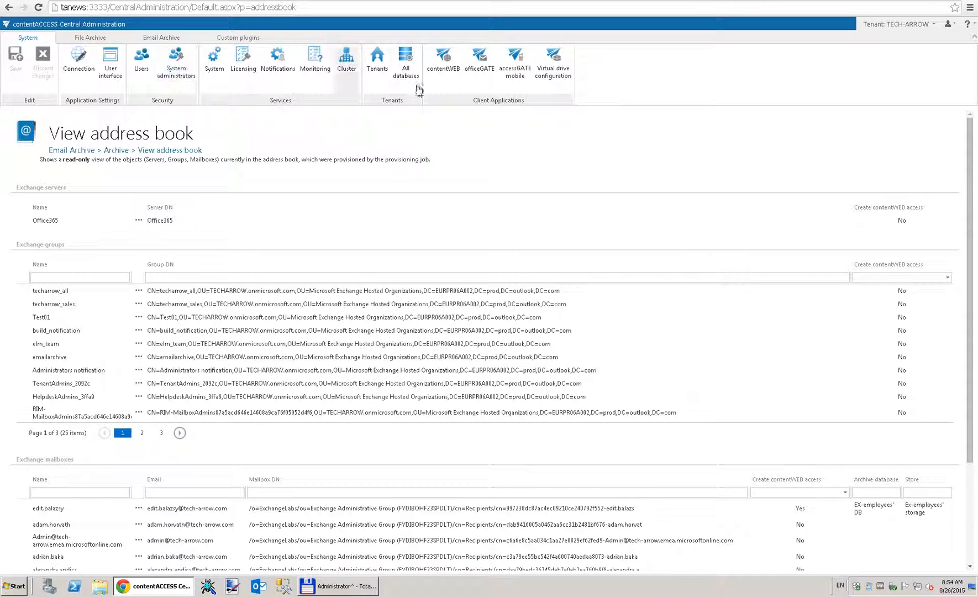
left_click(450, 72)
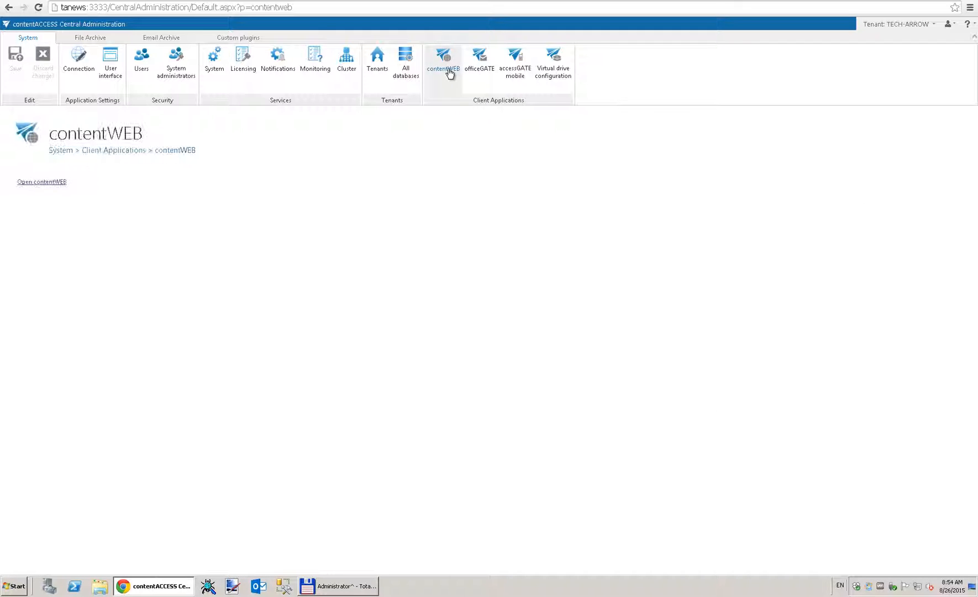
left_click(43, 183)
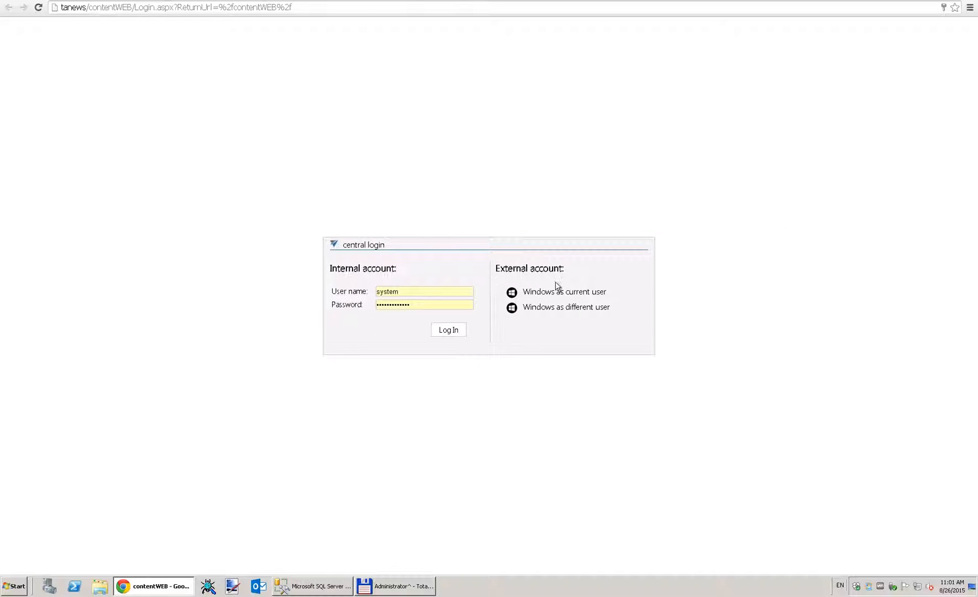
left_click(569, 298)
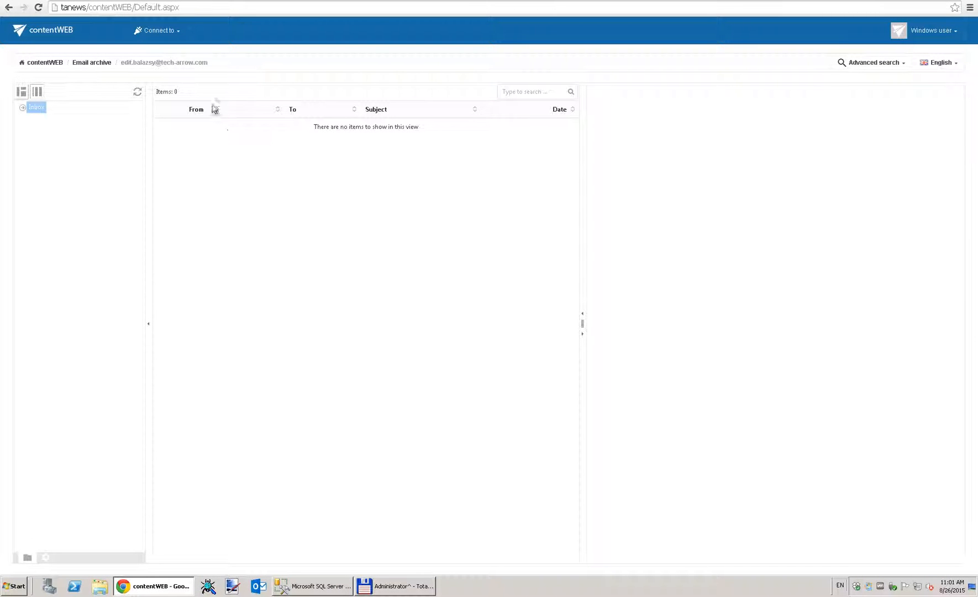
Connect to the moved mailbox's email archive and show the ARCHIVE folder under Inbox
left_click(180, 35)
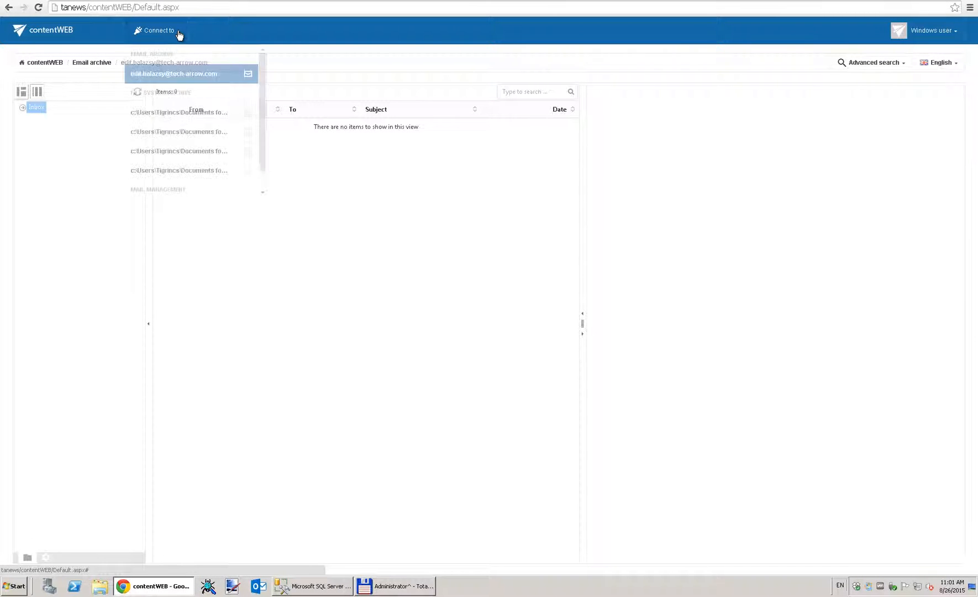
left_click(180, 73)
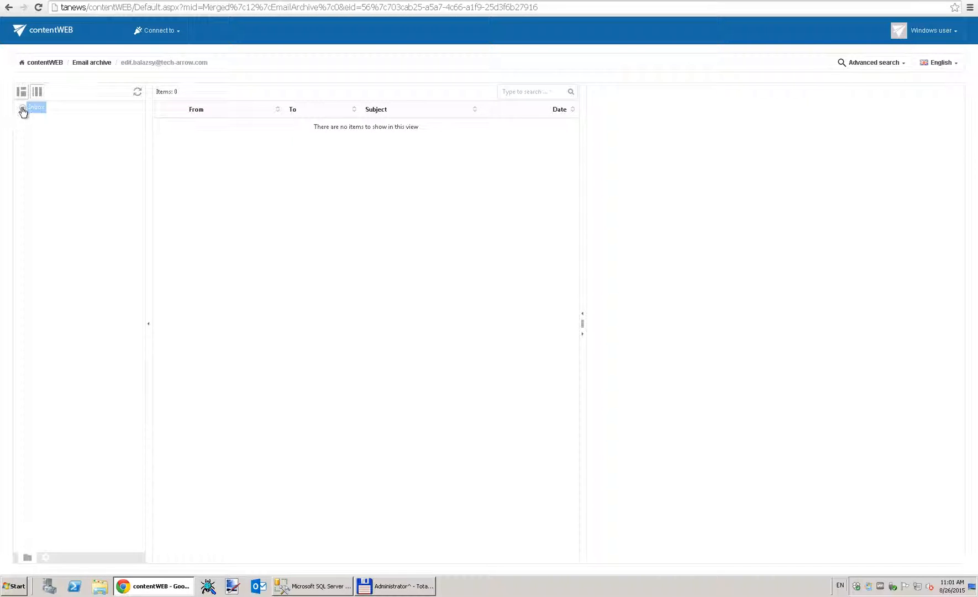
left_click(22, 108)
left_click(51, 120)
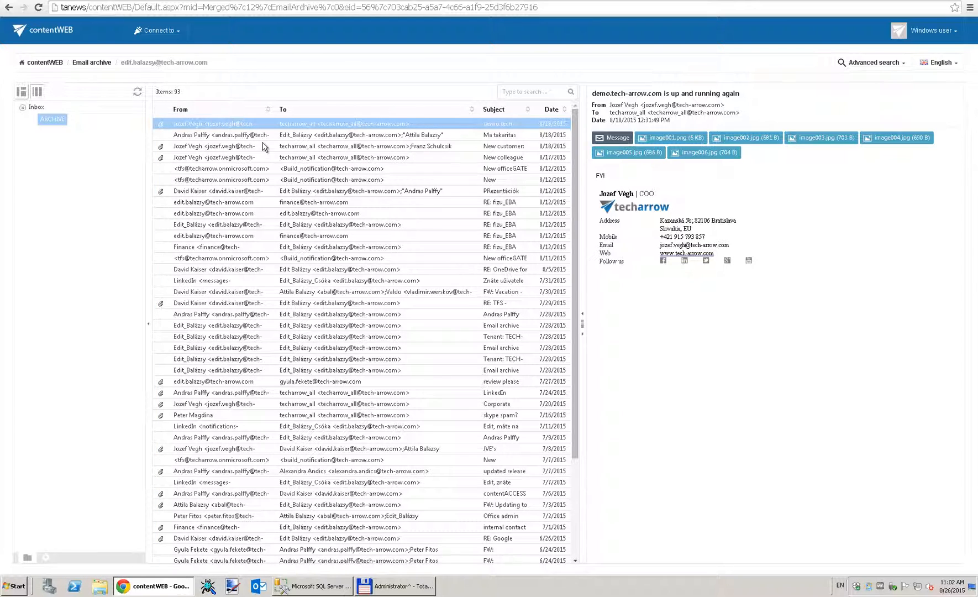
Look through the archived emails and view the last "FW: Best practice" message dated 6/1/2015
scroll(265, 205, "down", 7)
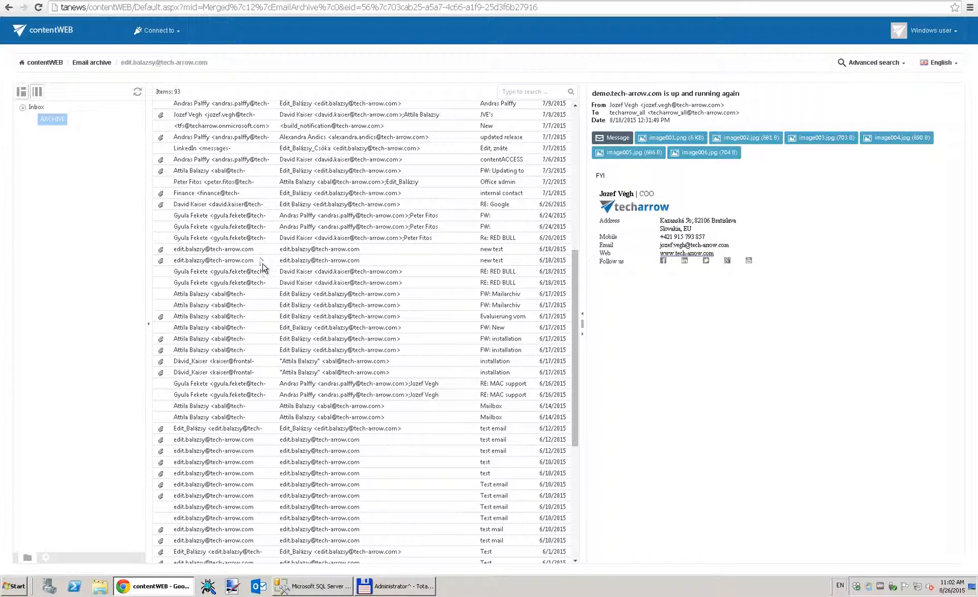
scroll(264, 269, "down", 4)
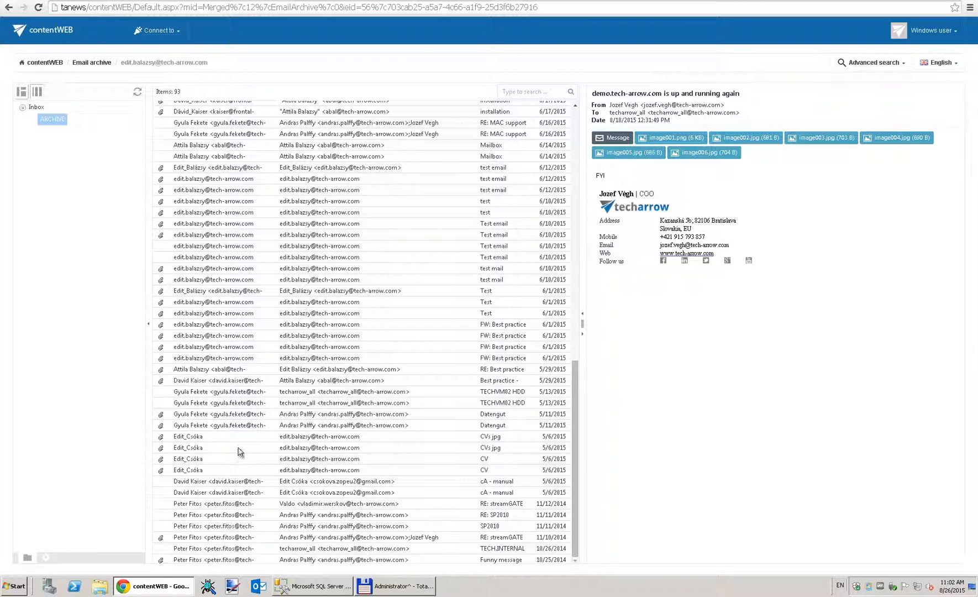
left_click(240, 357)
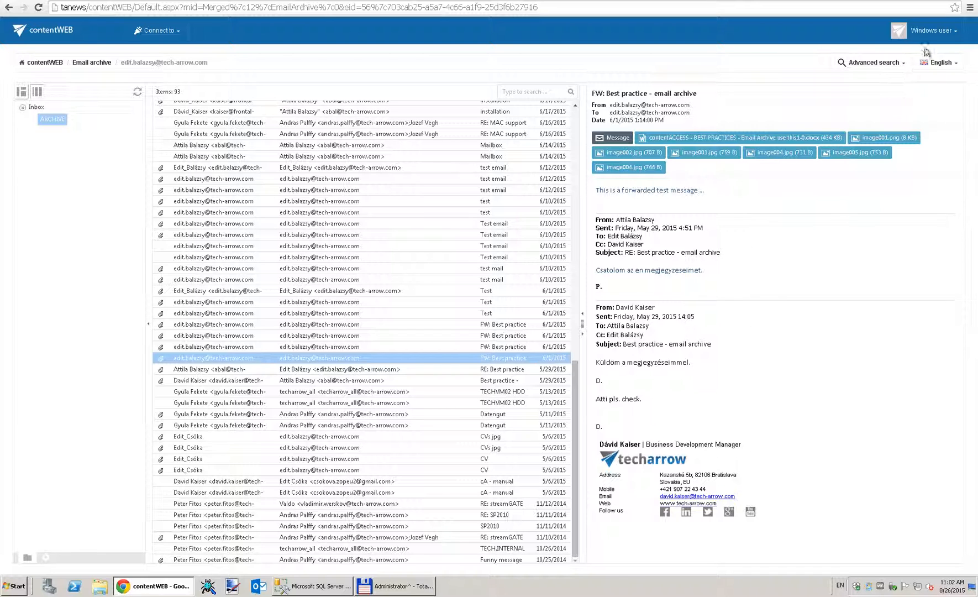
Log the Windows user out of contentWEB
left_click(961, 34)
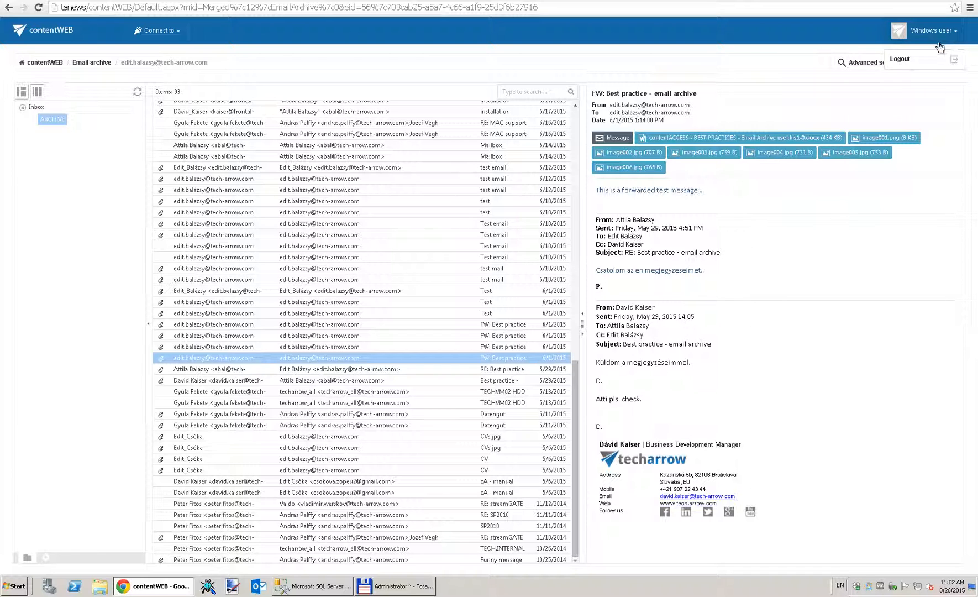